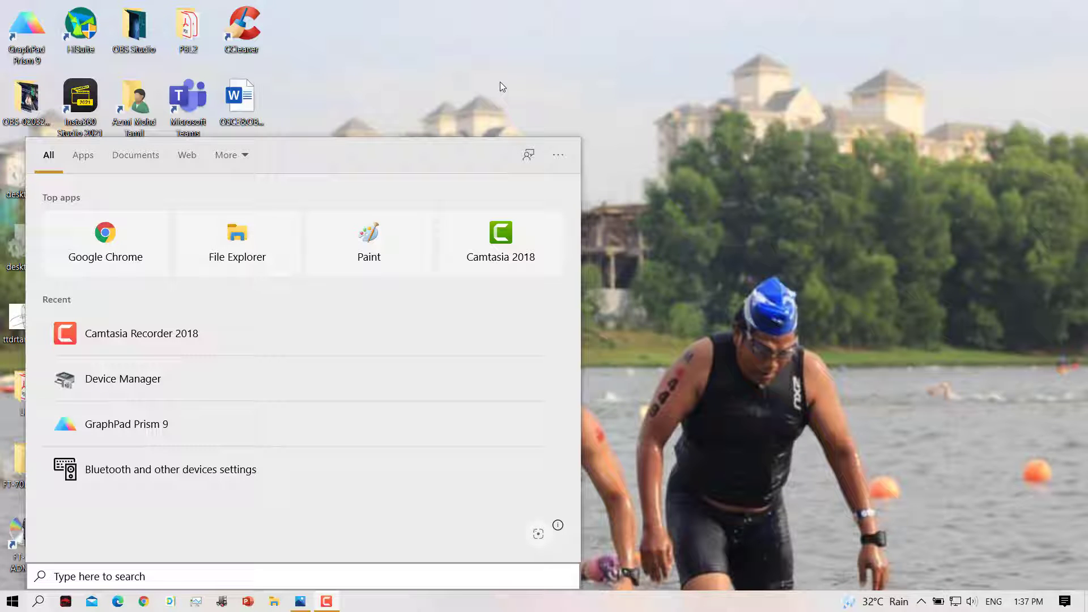
Step: Dismiss the search panel and bring up the Control Panel desktop icon's shortcut menu
{"action": "left_click", "coordinate": [537, 60]}
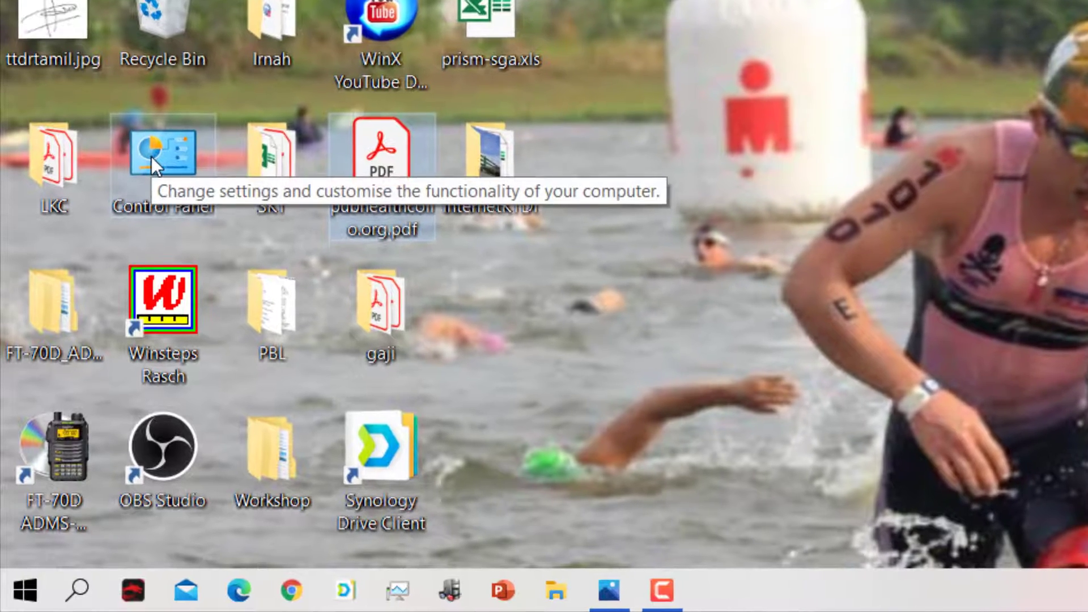
{"action": "left_click", "coordinate": [154, 149]}
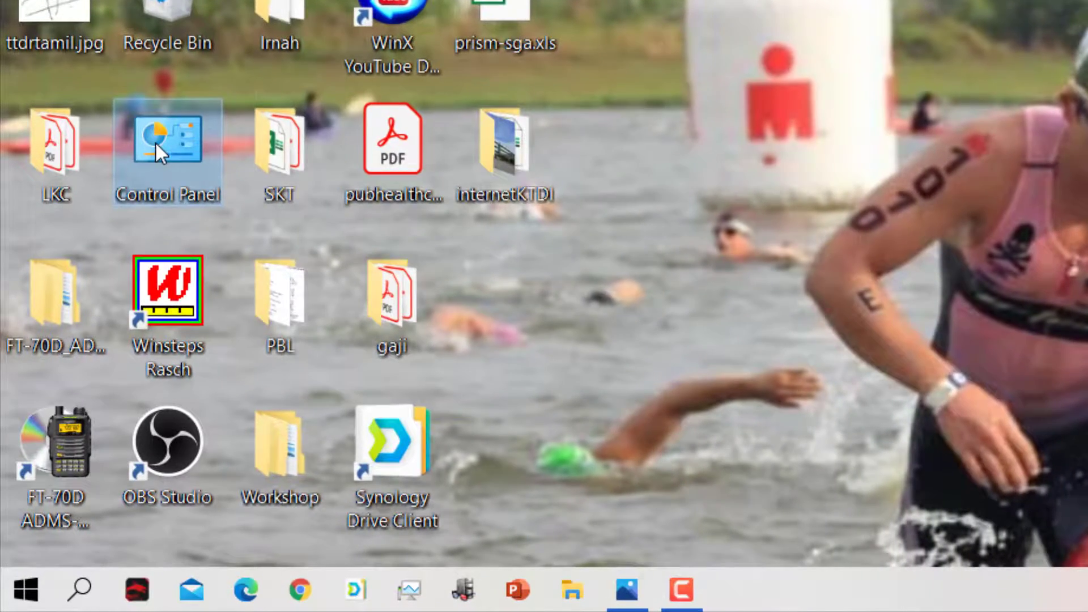
{"action": "right_click", "coordinate": [157, 139]}
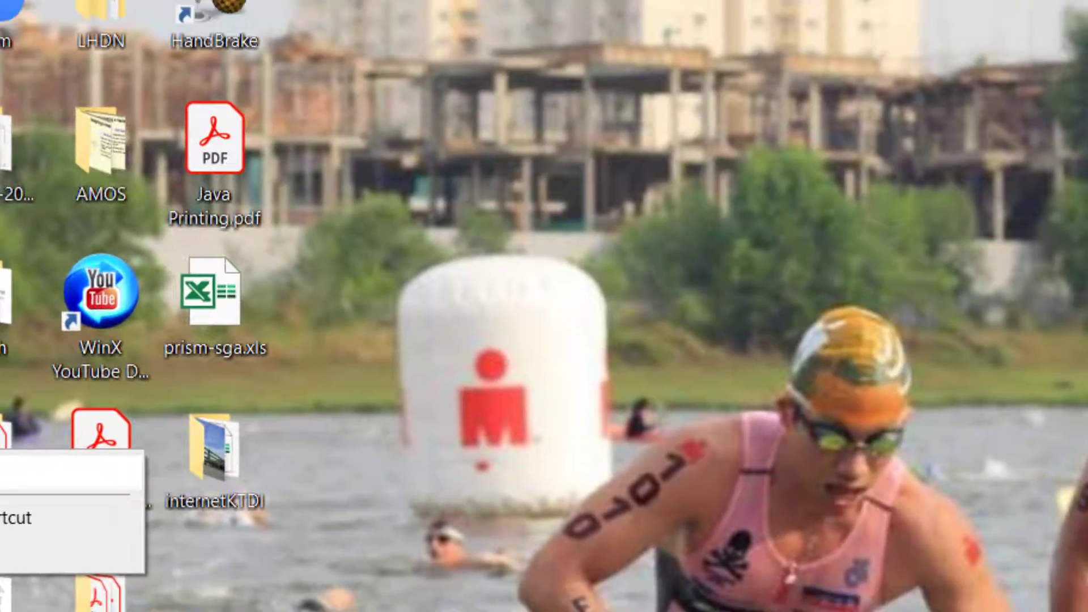
Step: Go from Control Panel through Network and Internet and Network and Sharing Centre to the adapter list
{"action": "left_click", "coordinate": [170, 172]}
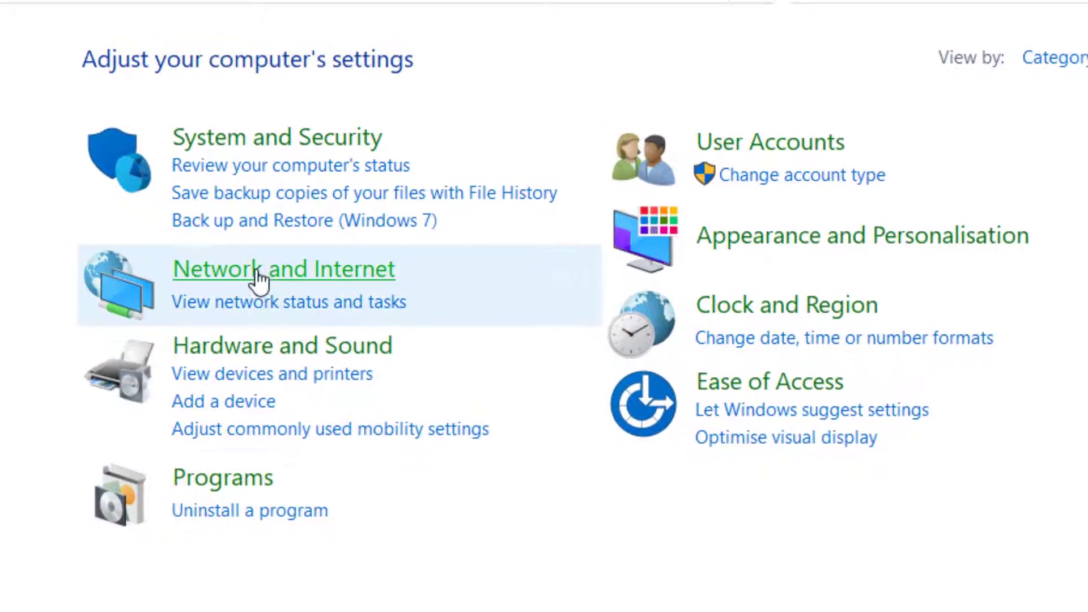
{"action": "left_click", "coordinate": [247, 260]}
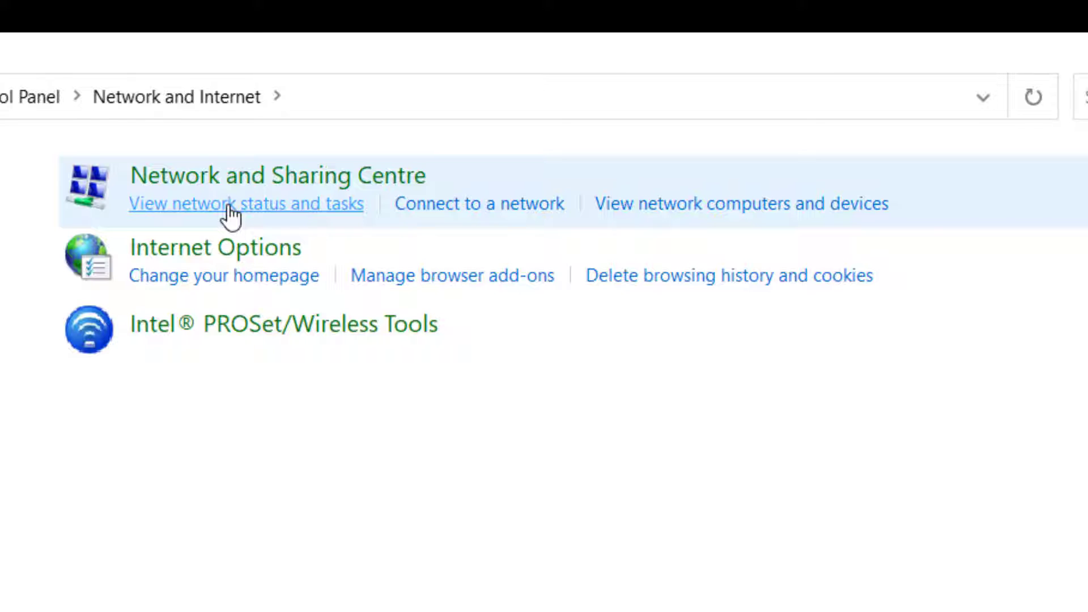
{"action": "left_click", "coordinate": [235, 214]}
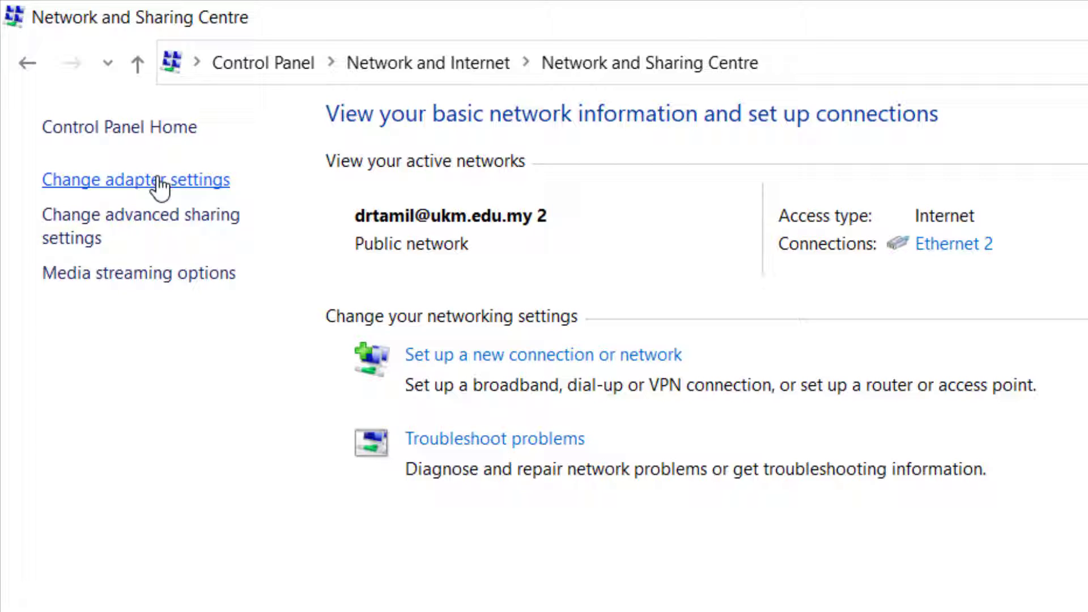
{"action": "left_click", "coordinate": [160, 182]}
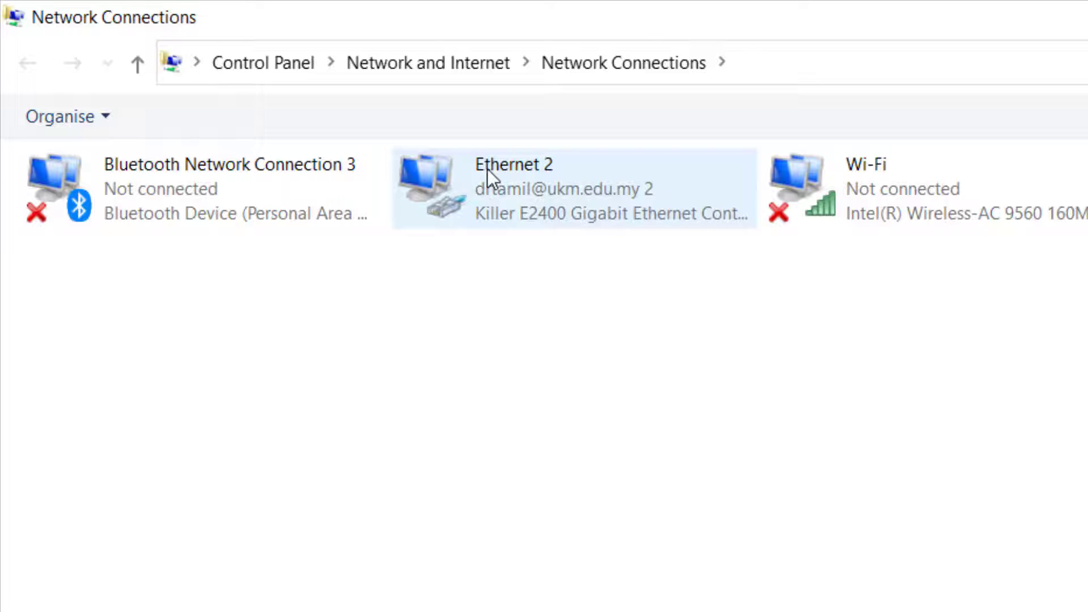
Step: Open the Ethernet 2 adapter's Properties dialog and move it lower on screen
{"action": "left_click", "coordinate": [491, 192]}
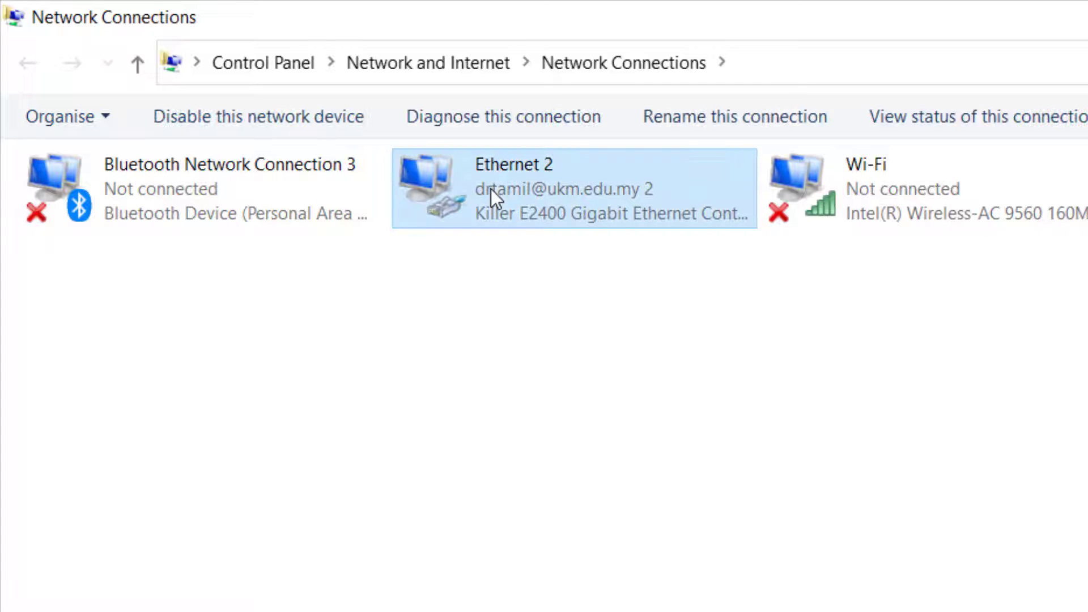
{"action": "right_click", "coordinate": [546, 196]}
{"action": "left_click", "coordinate": [665, 477]}
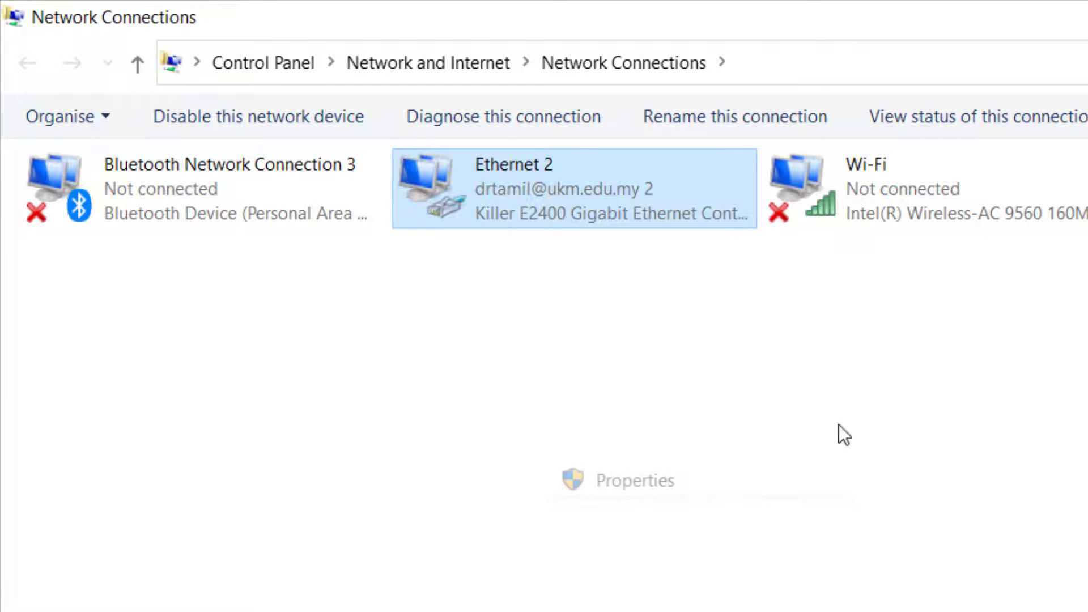
{"action": "left_click_drag", "start_coordinate": [321, 155], "coordinate": [660, 202]}
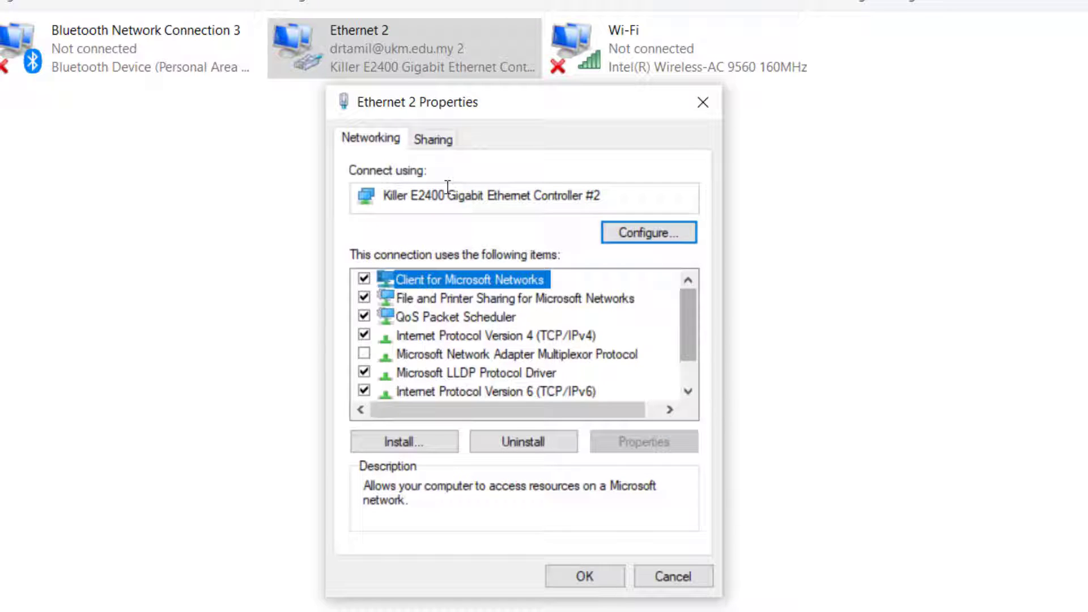
Step: Select Internet Protocol Version 4 (TCP/IPv4) in the Ethernet 2 item list and choose Properties
{"action": "mouse_move", "coordinate": [499, 198]}
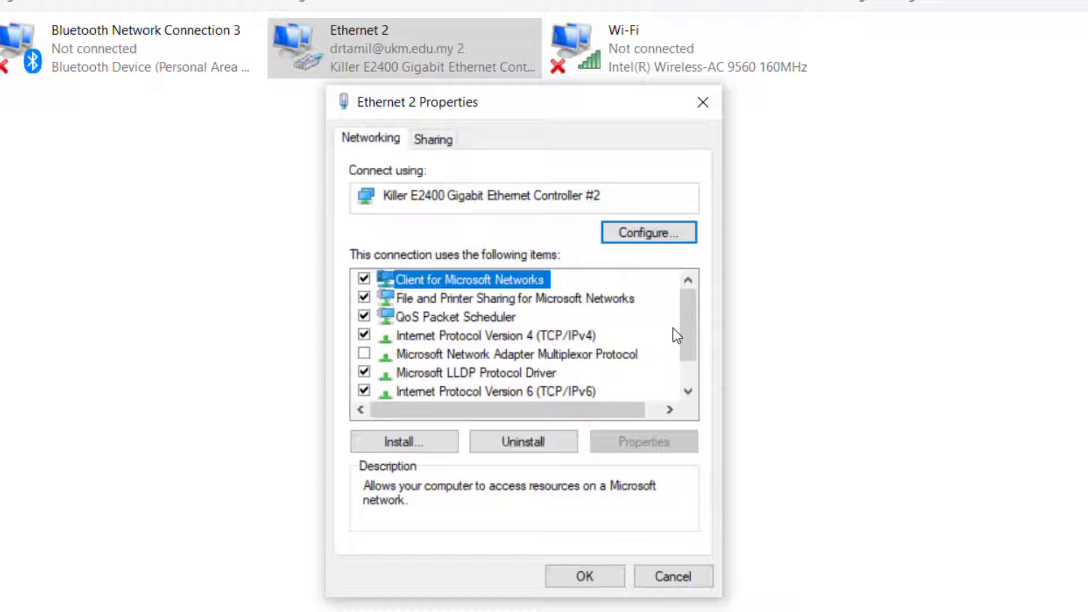
{"action": "scroll", "coordinate": [688, 320], "scroll_direction": "down", "scroll_amount": 1}
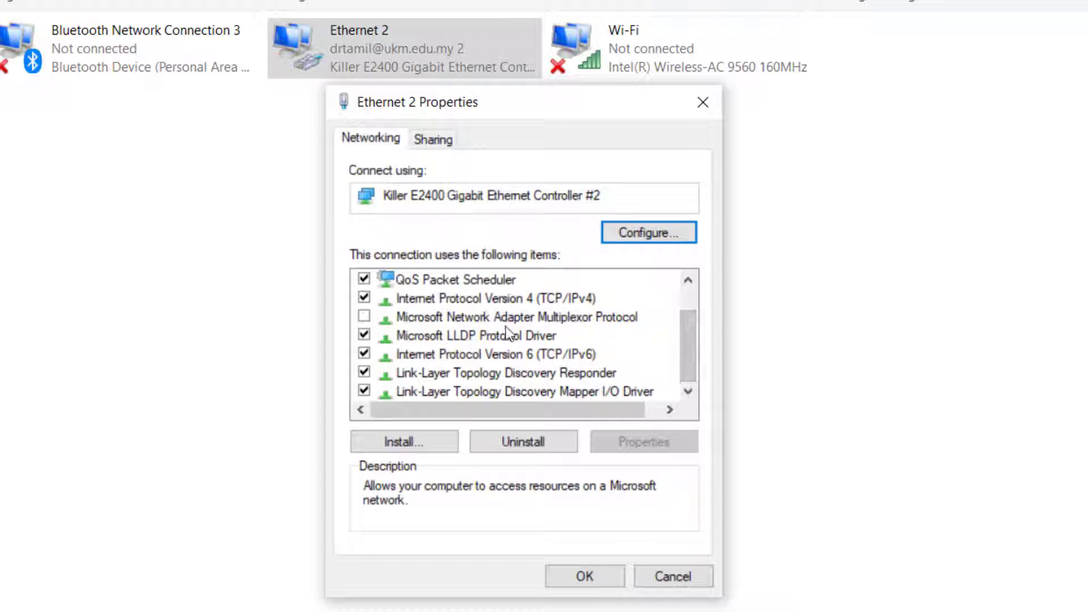
{"action": "left_click", "coordinate": [480, 299]}
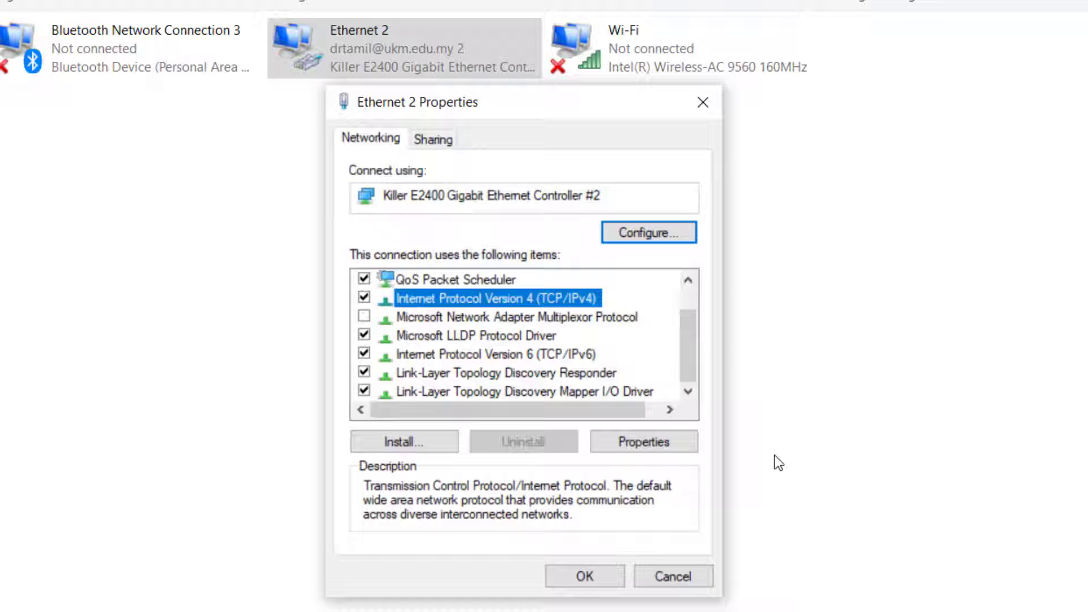
{"action": "left_click", "coordinate": [634, 442]}
Step: Save Ethernet 2's IPv4 DNS servers as preferred 8.8.8.8 and alternate 8.8.4.4
{"action": "left_click", "coordinate": [635, 445]}
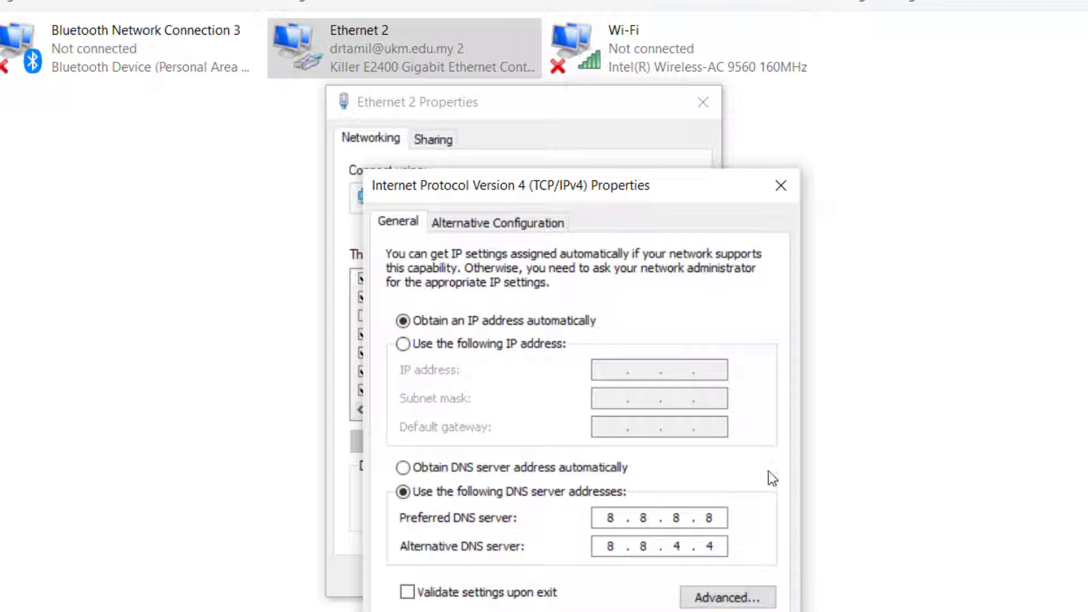
{"action": "left_click_drag", "start_coordinate": [685, 190], "coordinate": [963, 84]}
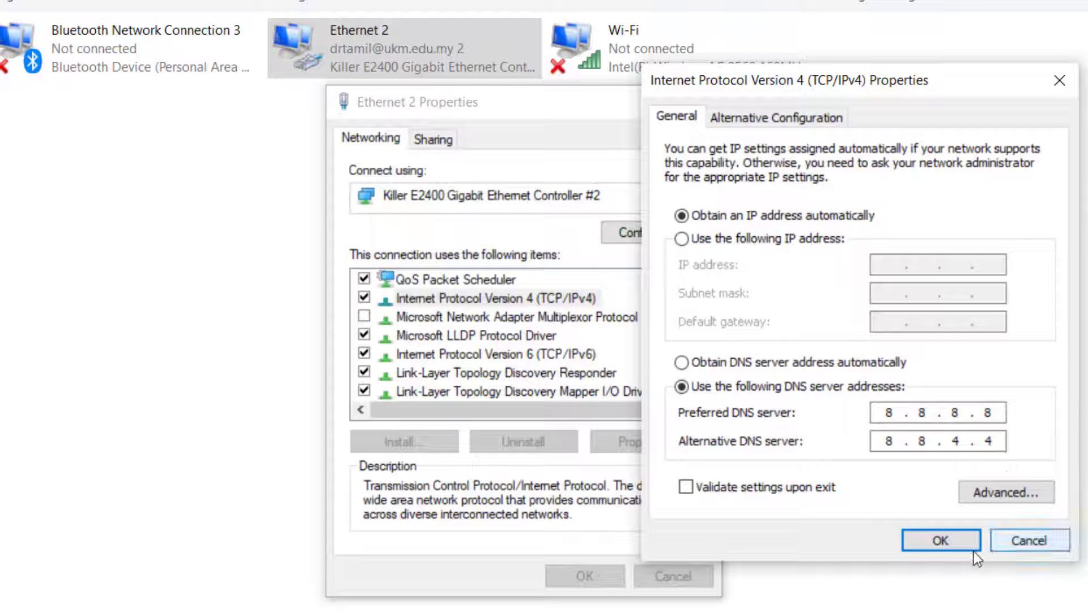
{"action": "left_click", "coordinate": [940, 540]}
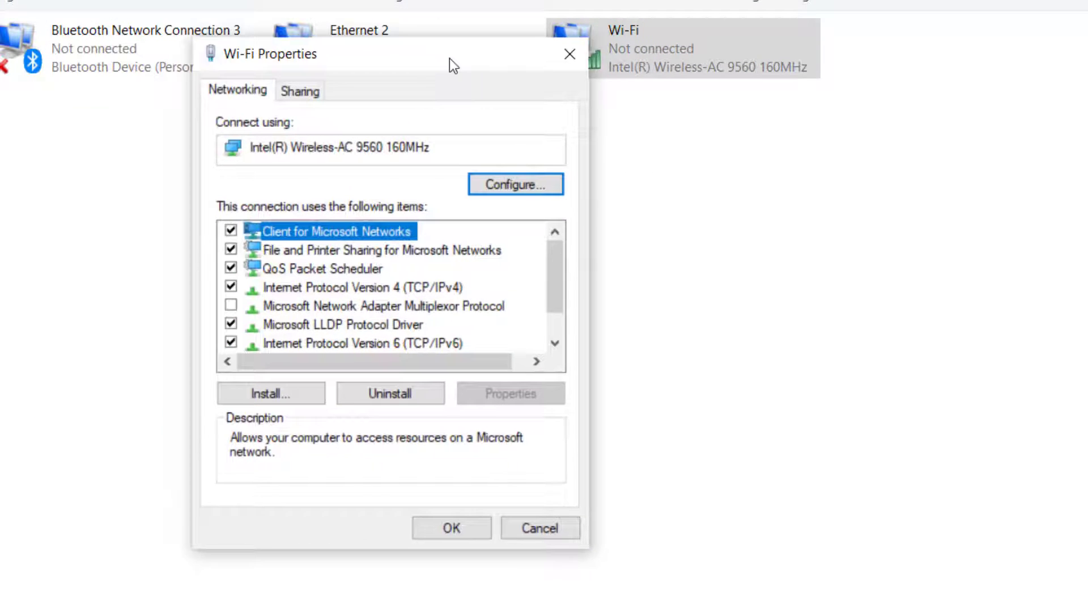
Step: Give the Wi-Fi IPv4 settings manual DNS servers 8.8.8.8 (preferred) and 8.8.4.4 (alternate) and confirm
{"action": "left_click_drag", "start_coordinate": [450, 58], "coordinate": [473, 63]}
{"action": "left_click", "coordinate": [400, 292]}
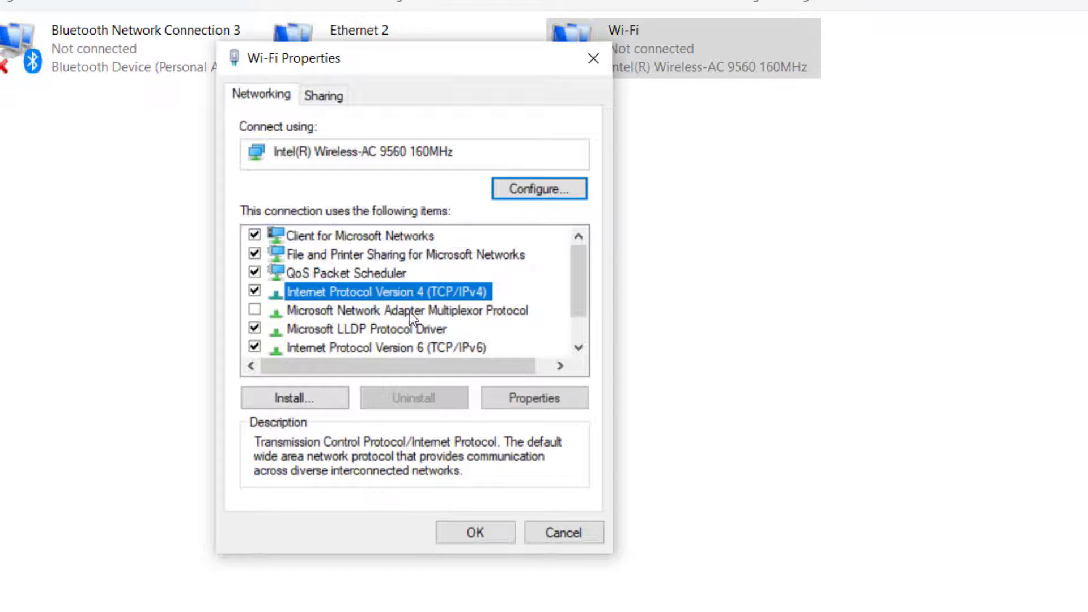
{"action": "left_click", "coordinate": [546, 397]}
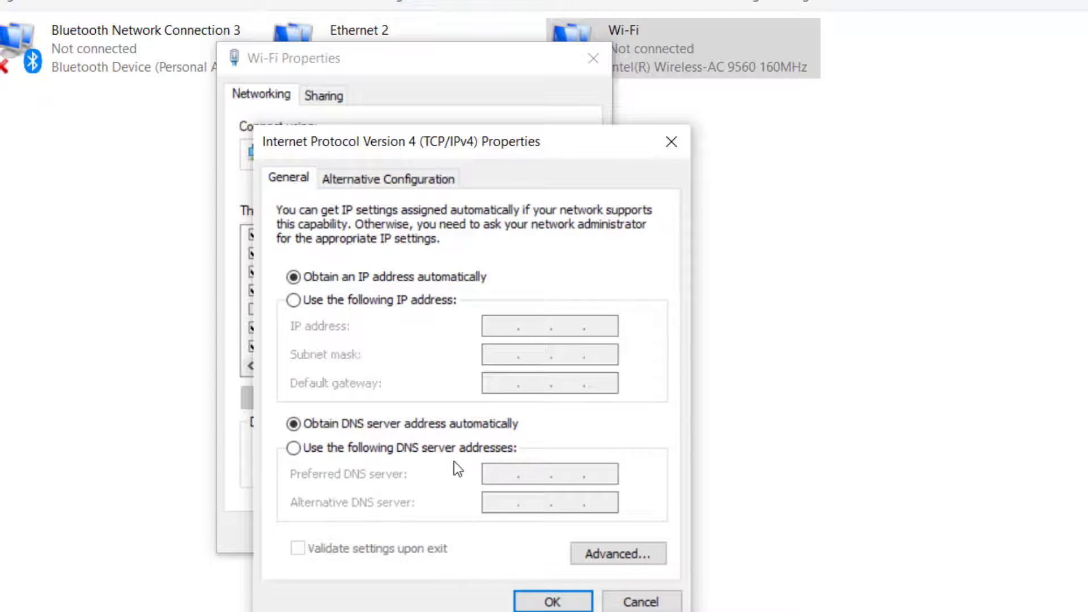
{"action": "left_click", "coordinate": [403, 452]}
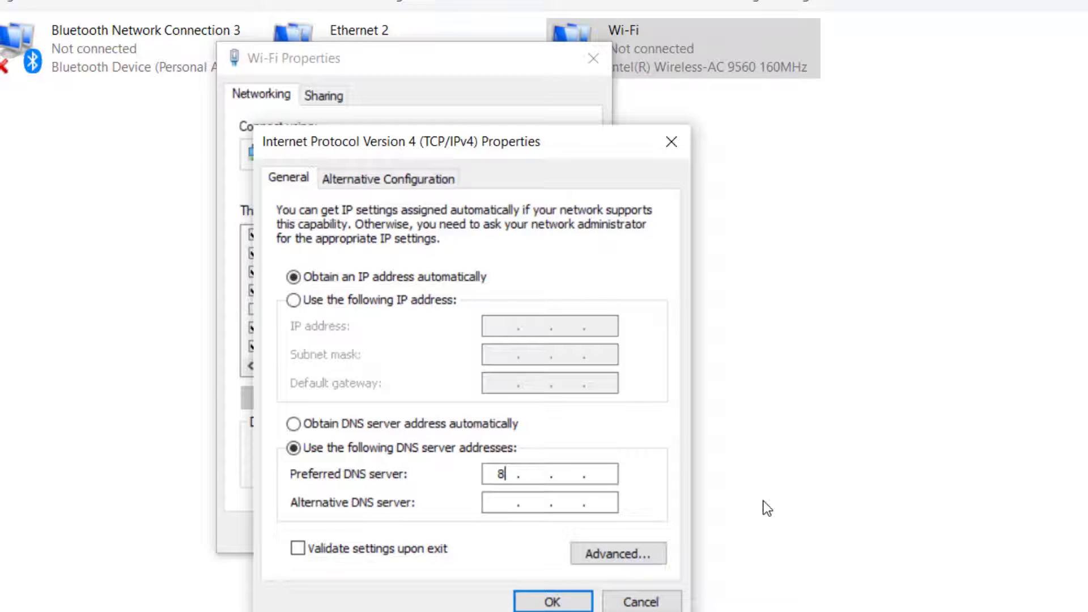
{"action": "type", "text": "8"}
{"action": "left_click", "coordinate": [558, 474]}
{"action": "type", "text": "."}
{"action": "type", "text": "8.8."}
{"action": "type", "text": "8.8."}
{"action": "type", "text": "4.4"}
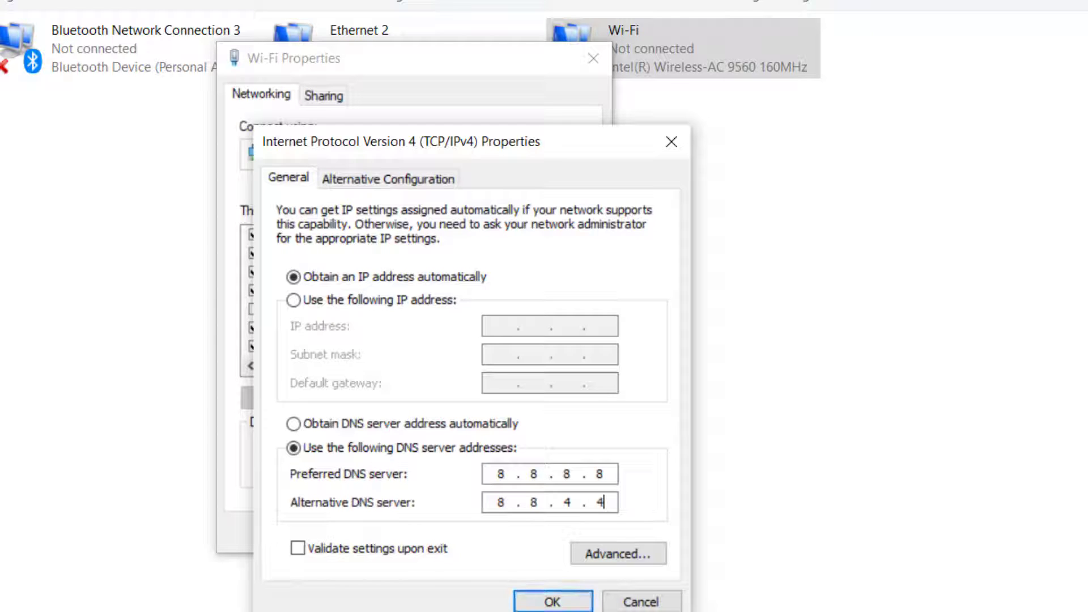
{"action": "left_click", "coordinate": [553, 602]}
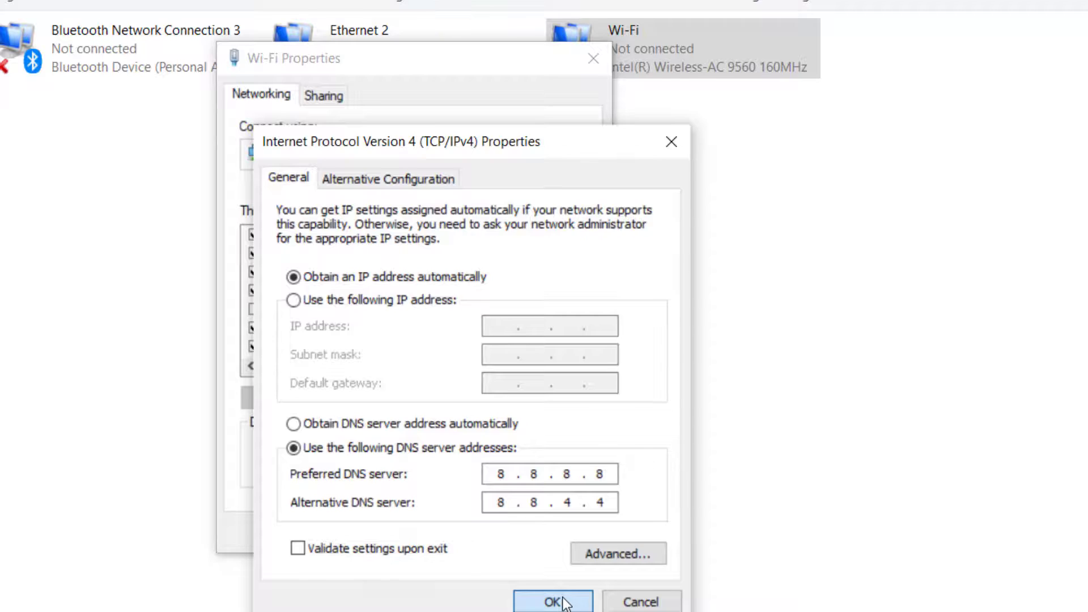
Step: Close the Wi-Fi Properties dialog and launch Command Prompt by searching 'cmd'
{"action": "left_click", "coordinate": [459, 539]}
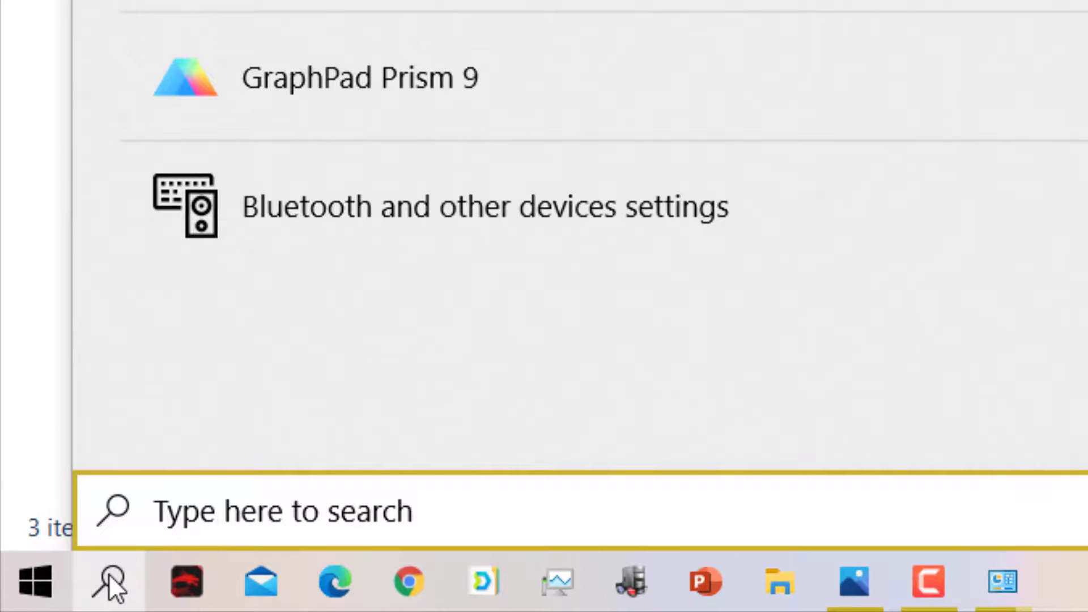
{"action": "type", "text": "cmd"}
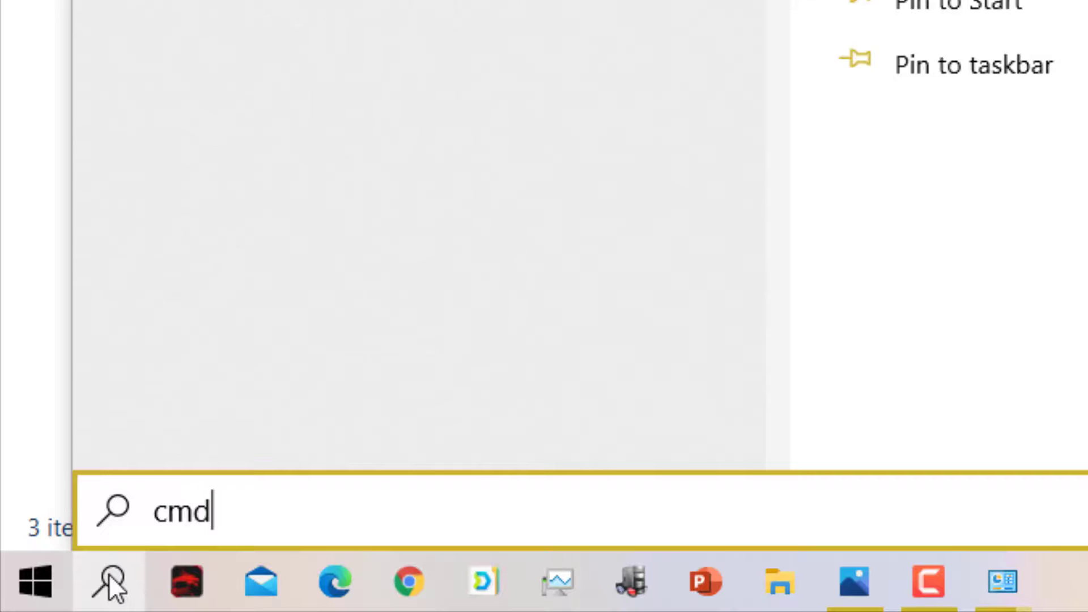
{"action": "key", "text": "Return"}
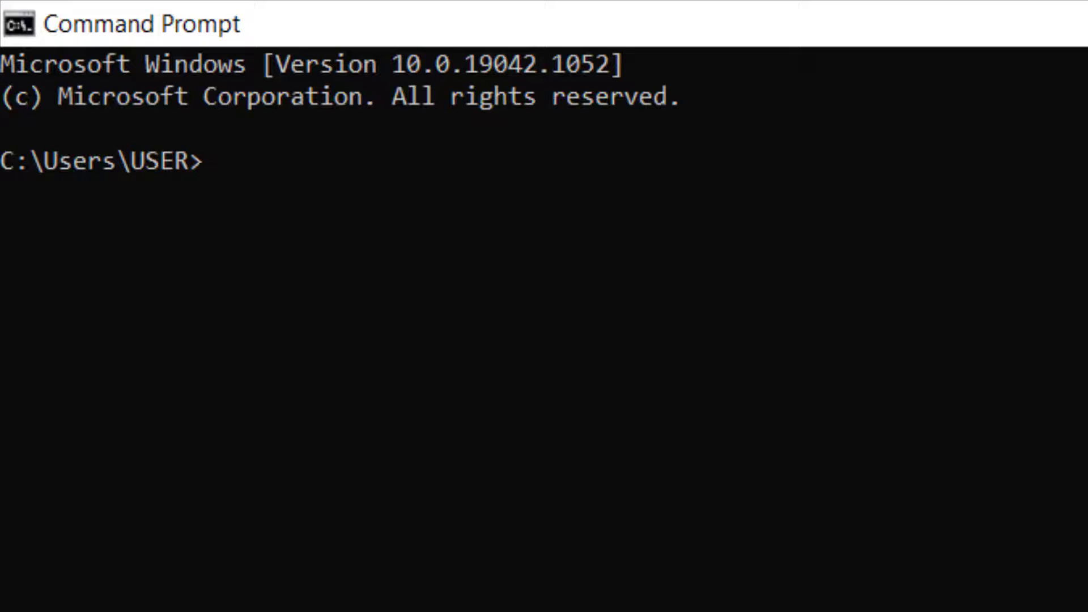
Step: Run ipconfig /all, after a mistyped 'configip /all', to list the adapter configuration
{"action": "type", "text": "configip /all"}
{"action": "key", "text": "Return"}
{"action": "type", "text": "i"}
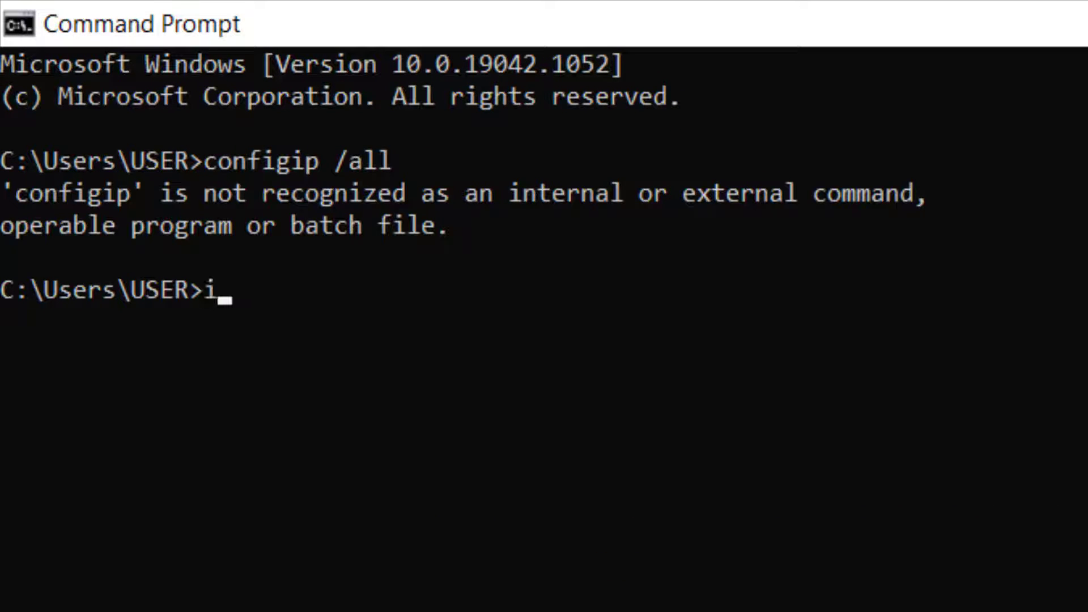
{"action": "type", "text": "pconfig"}
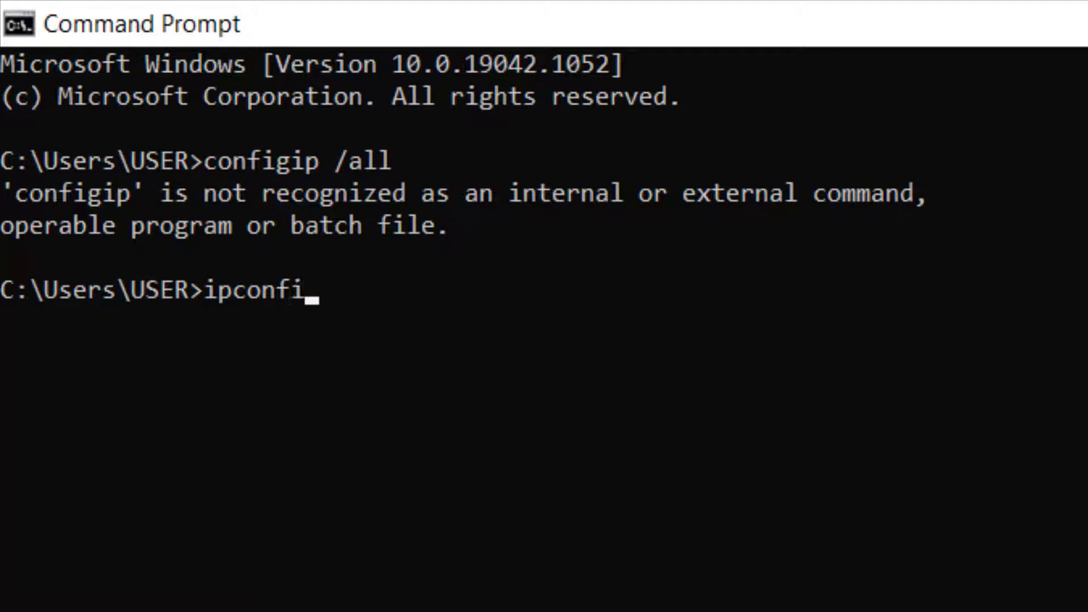
{"action": "type", "text": " /all"}
{"action": "key", "text": "Return"}
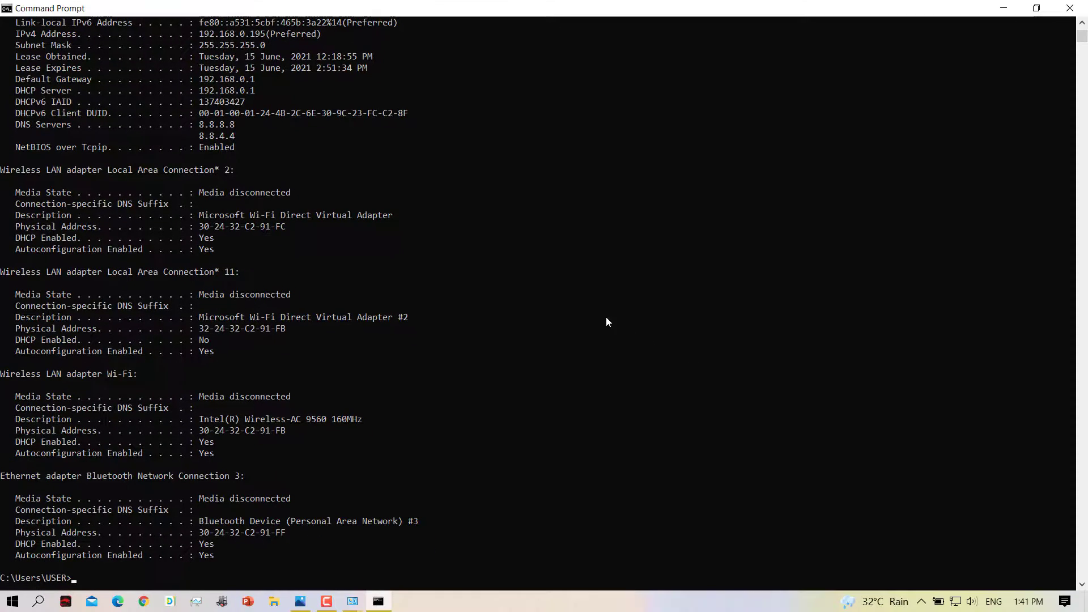
Step: Scroll the output to check Ethernet 2's DNS servers 8.8.8.8 and 8.8.4.4, then enter 'ping google.com'
{"action": "scroll", "coordinate": [503, 391], "scroll_direction": "up", "scroll_amount": 1}
{"action": "scroll", "coordinate": [505, 396], "scroll_direction": "up", "scroll_amount": 5}
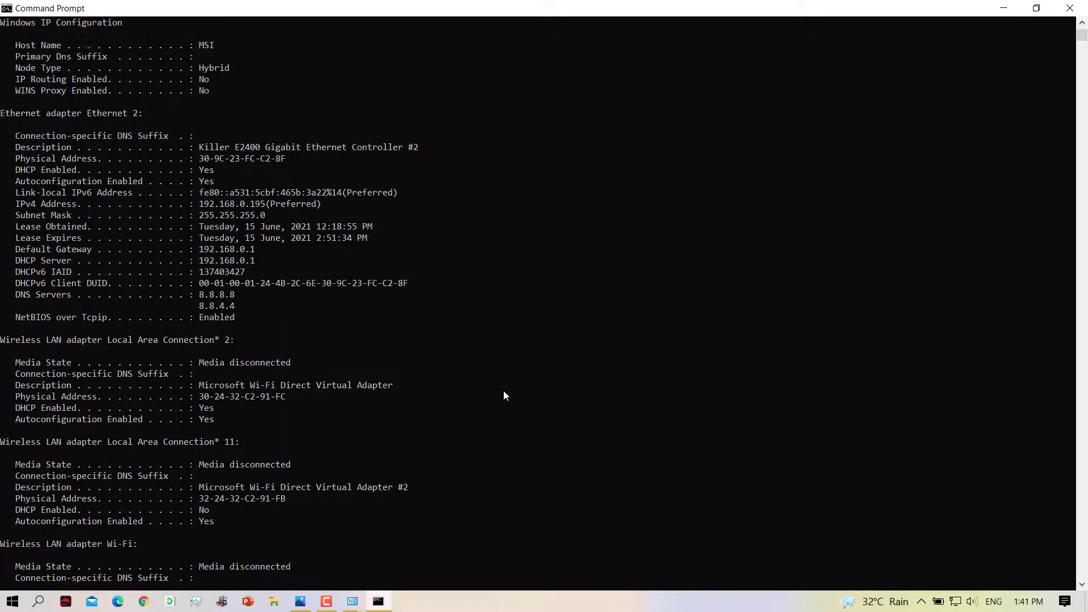
{"action": "scroll", "coordinate": [395, 366], "scroll_direction": "up", "scroll_amount": 1}
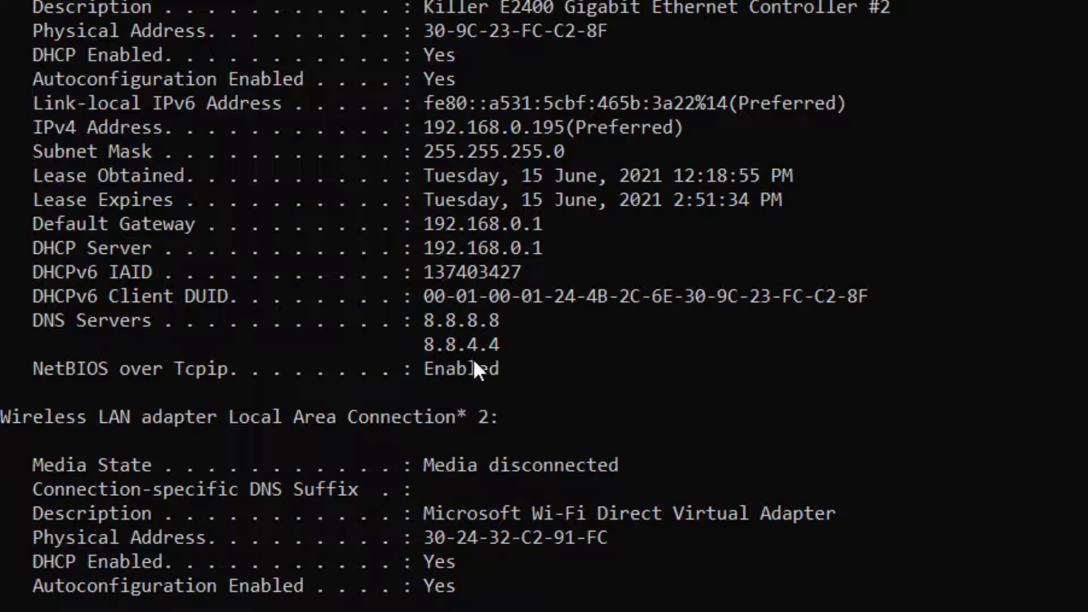
{"action": "scroll", "coordinate": [512, 364], "scroll_direction": "up", "scroll_amount": 1}
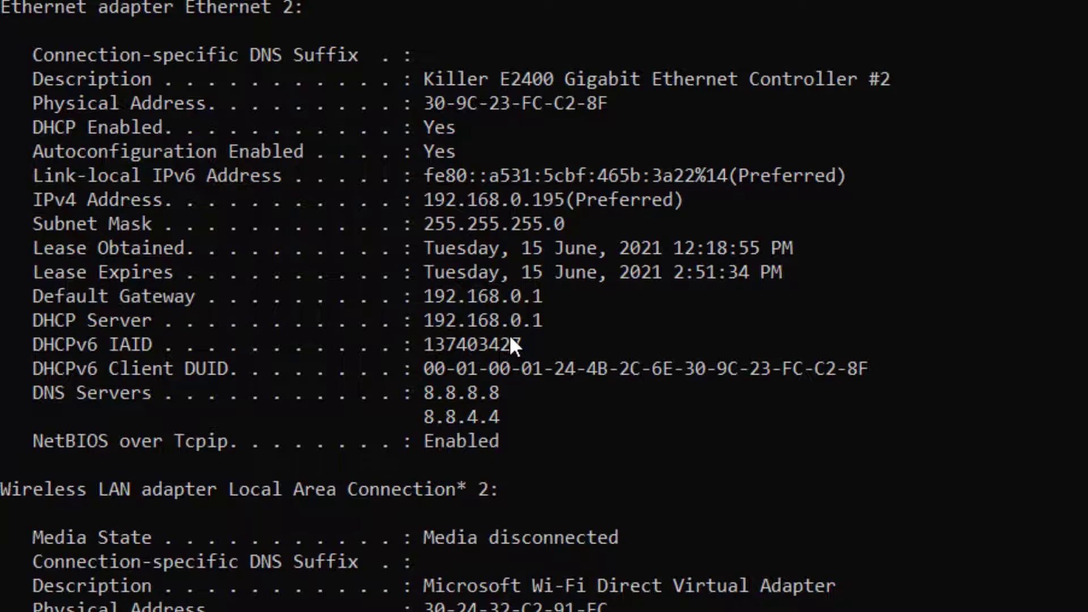
{"action": "scroll", "coordinate": [535, 487], "scroll_direction": "down", "scroll_amount": 15}
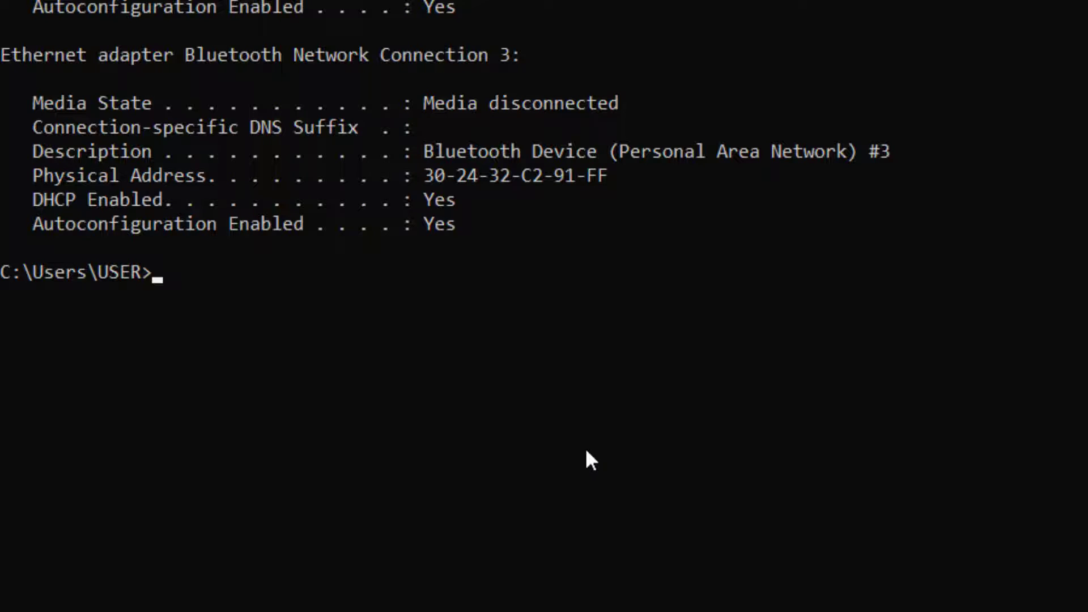
{"action": "type", "text": "ping googl"}
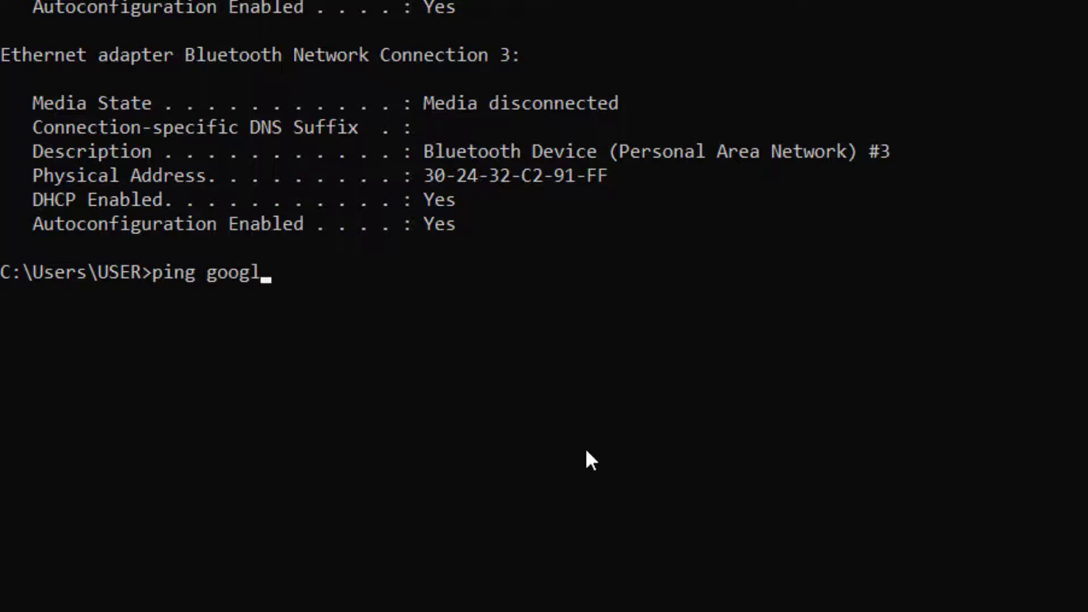
{"action": "type", "text": "e.com"}
Step: Ping google.com, getting 3 of 4 replies from 172.217.166.142, then enter 'ping cran.rstudio.com'
{"action": "key", "text": "Return"}
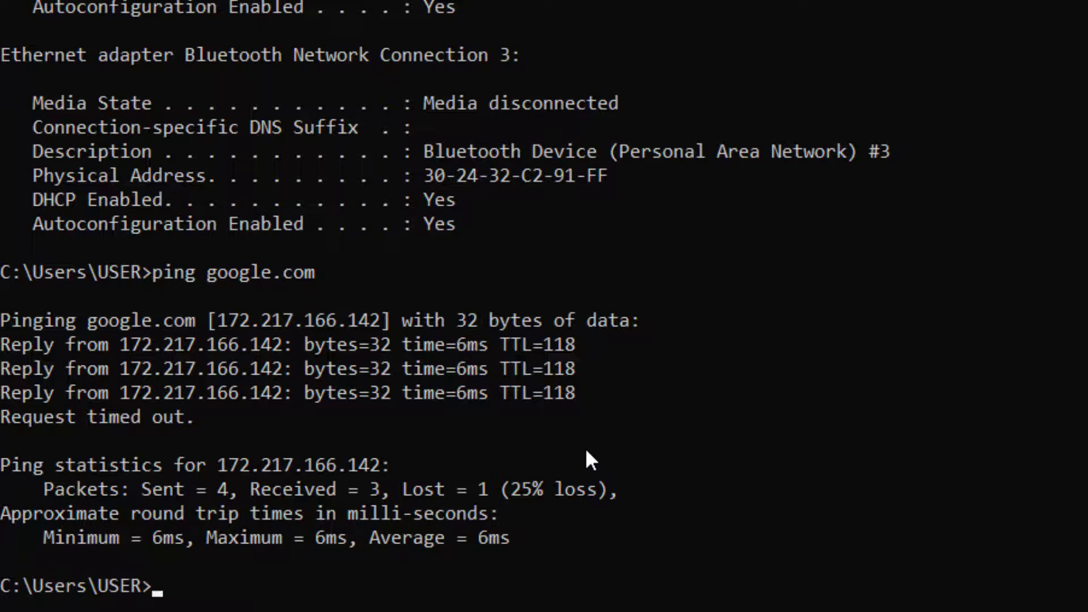
{"action": "type", "text": "ping cran"}
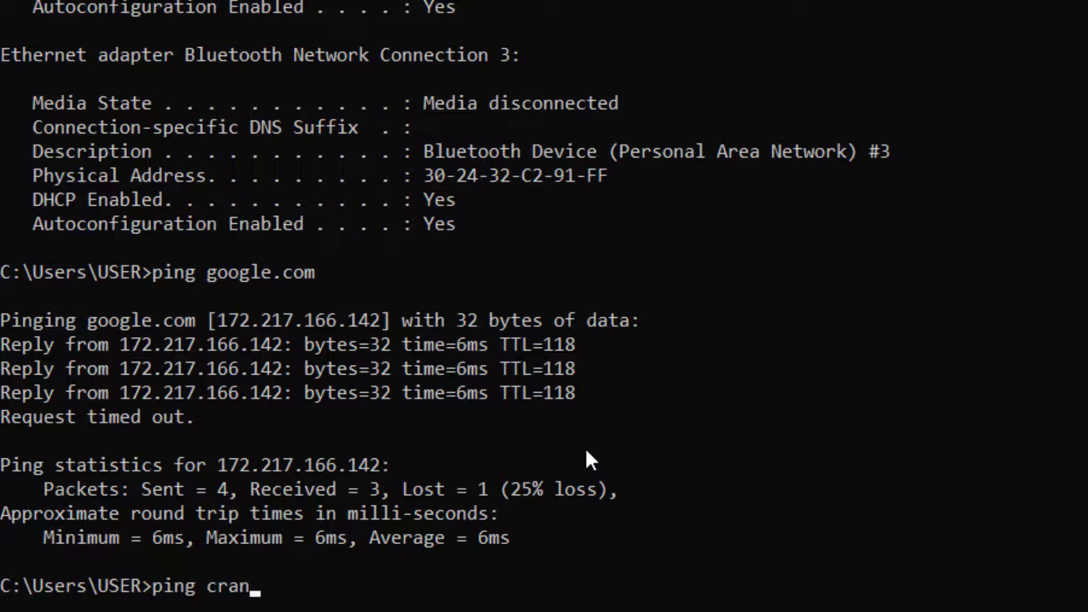
{"action": "type", "text": ".rstud"}
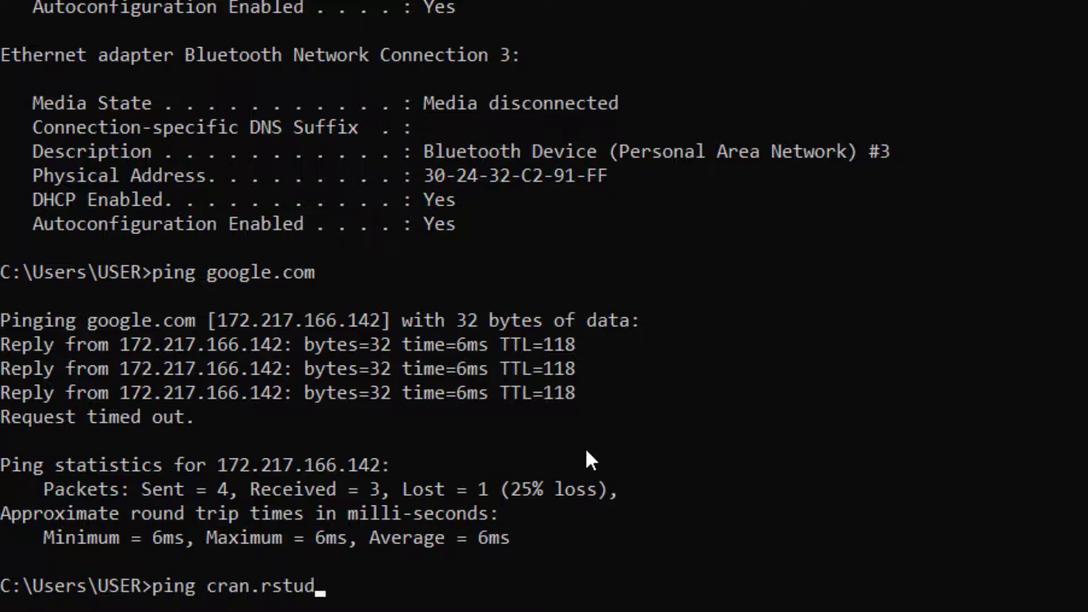
{"action": "type", "text": "io.com"}
Step: Run the ping to cran.rstudio.com, receiving all 4 replies, then type 'exit' at the prompt
{"action": "key", "text": "Return"}
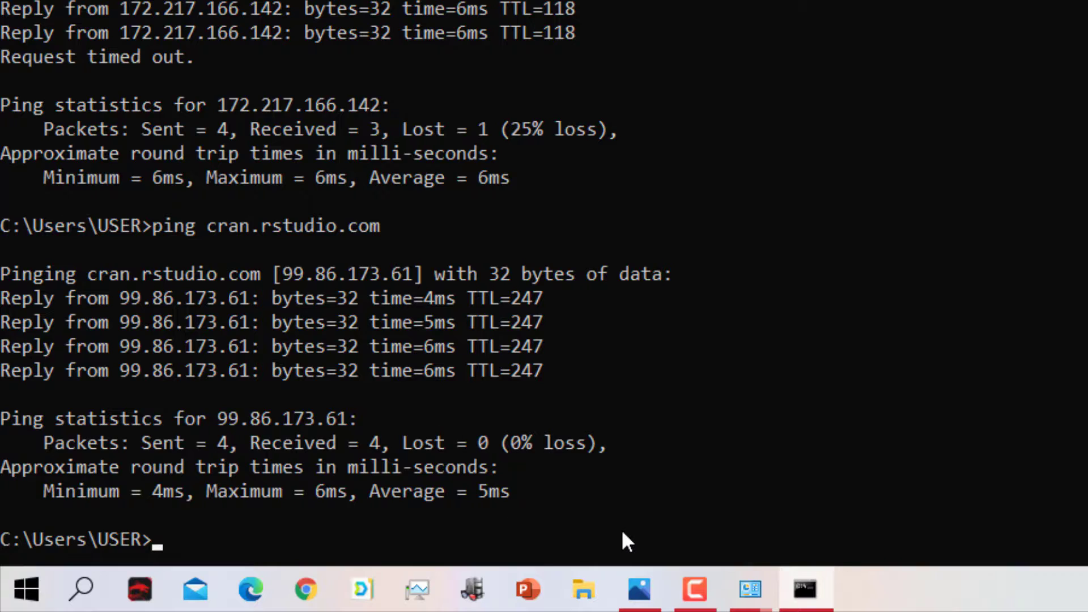
{"action": "type", "text": "exit"}
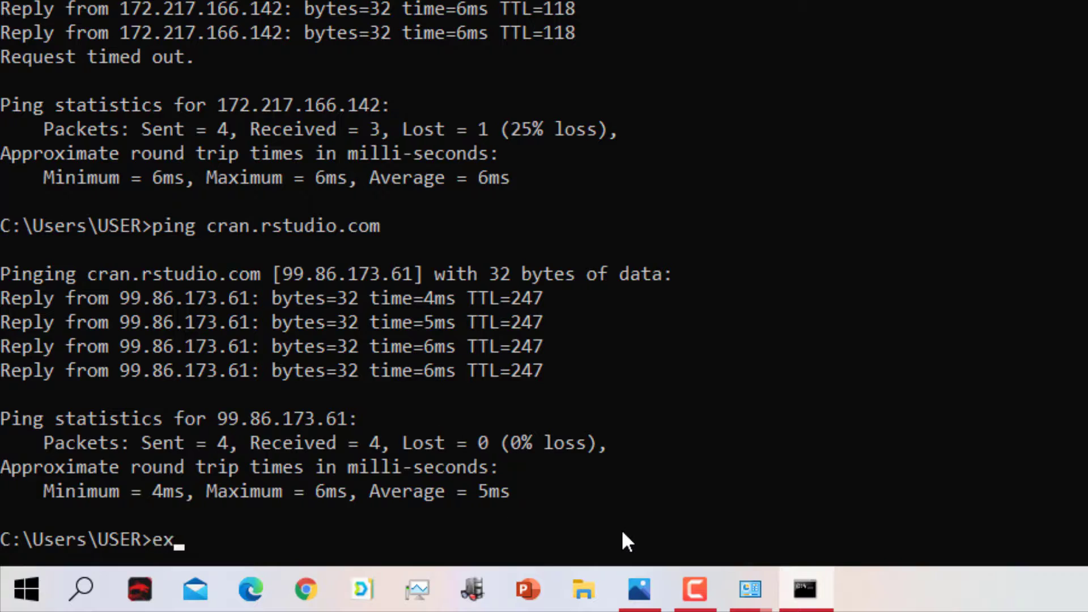